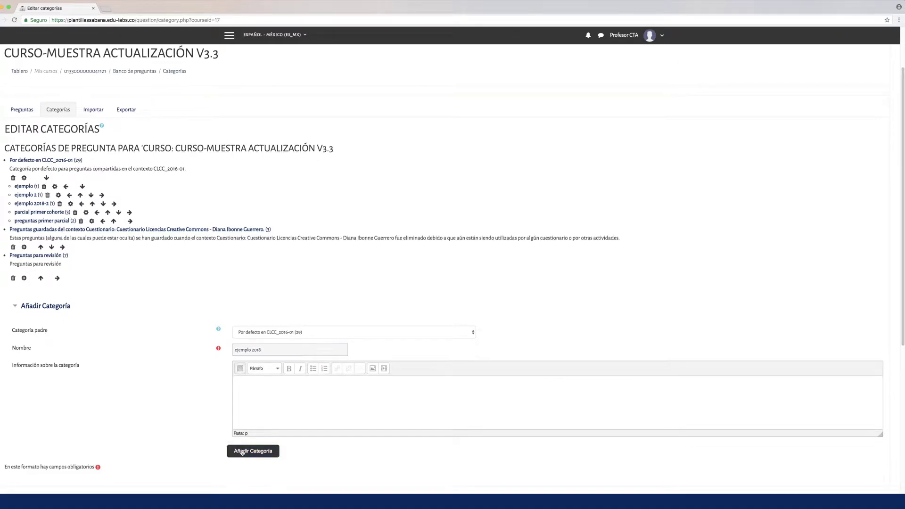
# - Show the question bank's questions for the category "ejemplo 2018-2"
pyautogui.click(15, 177)
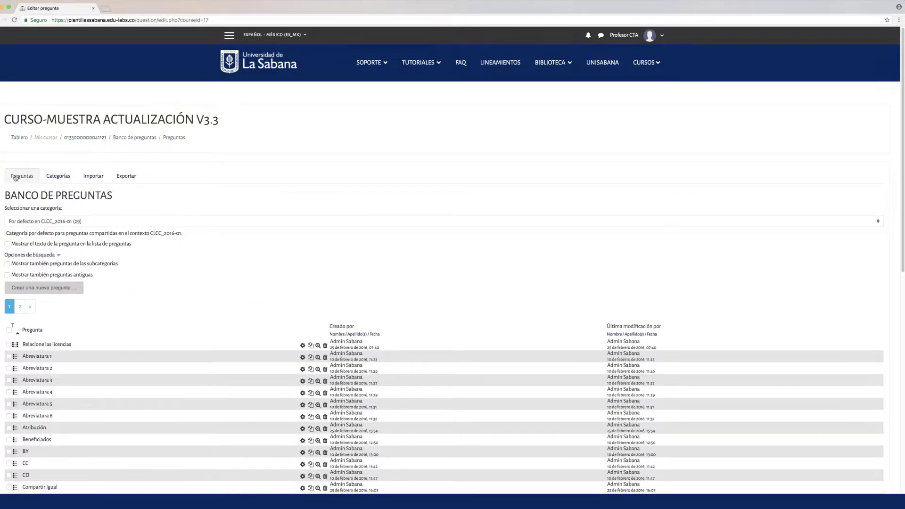
pyautogui.click(42, 221)
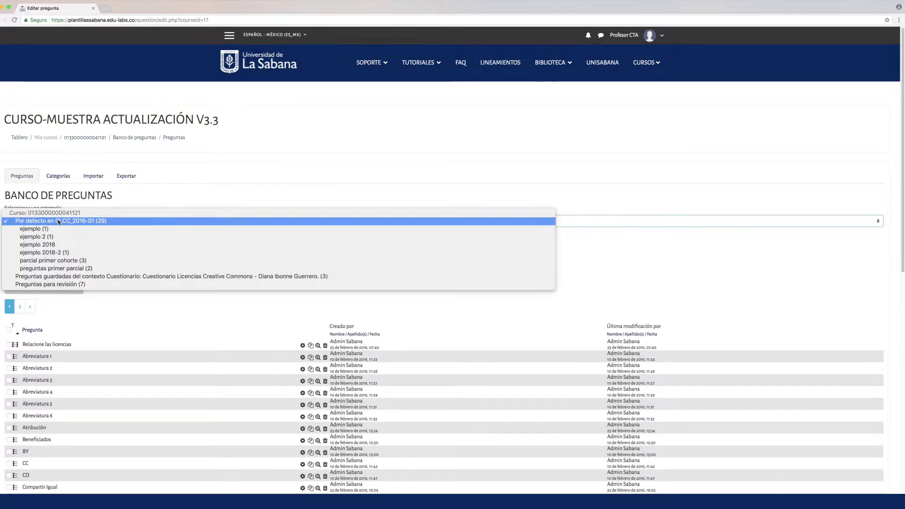
pyautogui.click(65, 253)
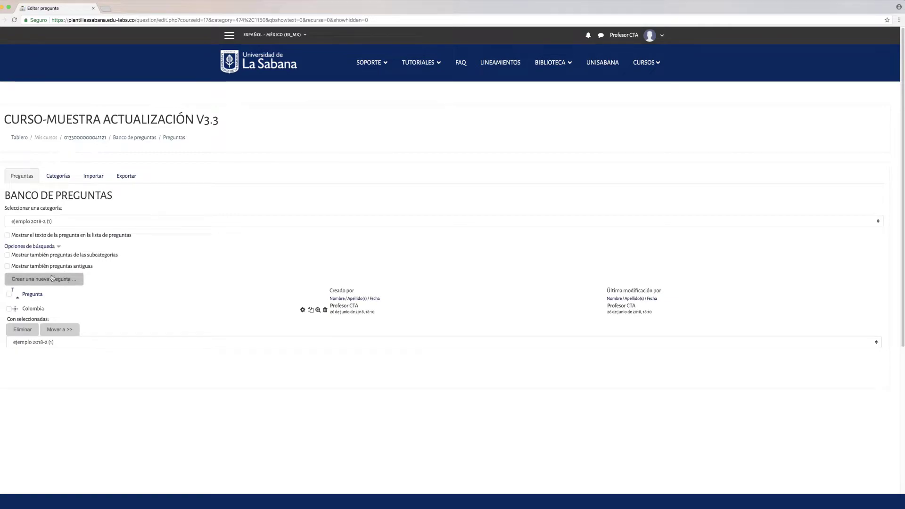
# - Start a new question and read the descriptions of the Opción múltiple, Falso/Verdadero and Respuesta corta question types
pyautogui.click(41, 281)
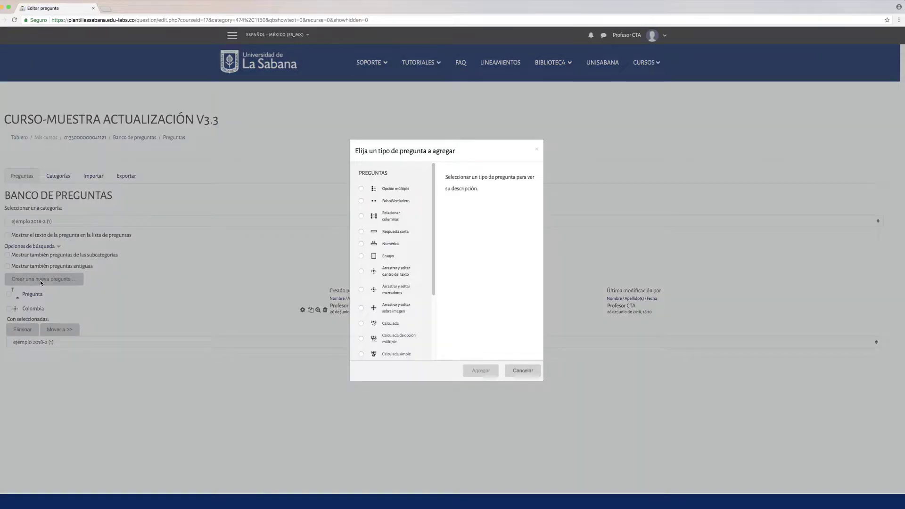
pyautogui.click(389, 190)
pyautogui.click(391, 201)
pyautogui.click(407, 232)
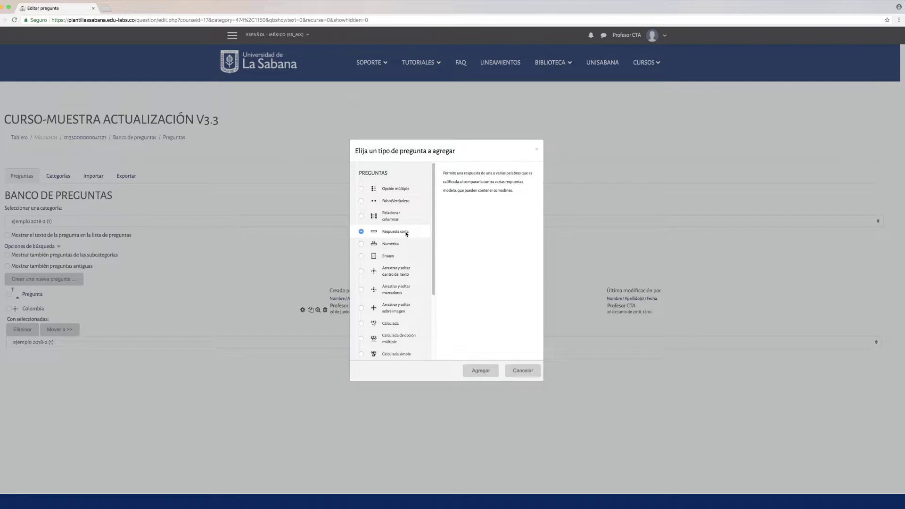
pyautogui.moveTo(528, 193); pyautogui.dragTo(433, 199)
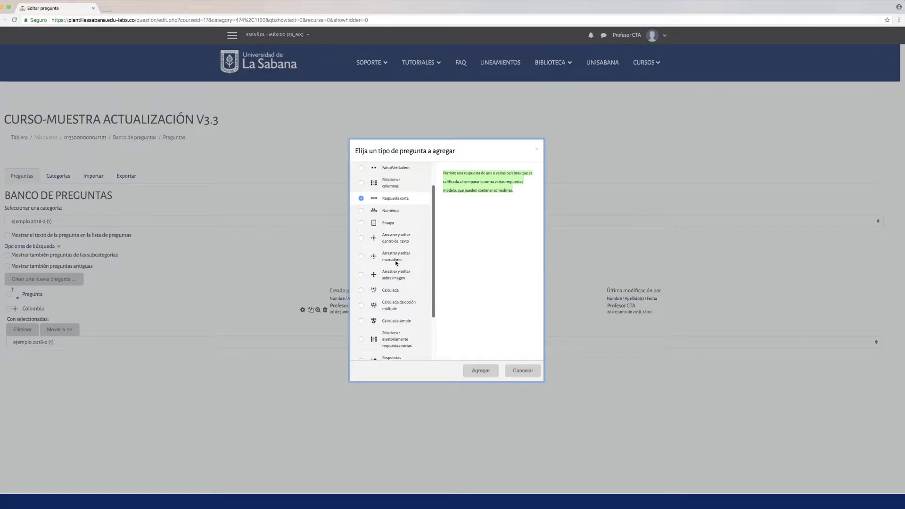
# - Compare the three drag-and-drop question types and add a question of type "Arrastrar y soltar dentro del texto"
pyautogui.click(362, 238)
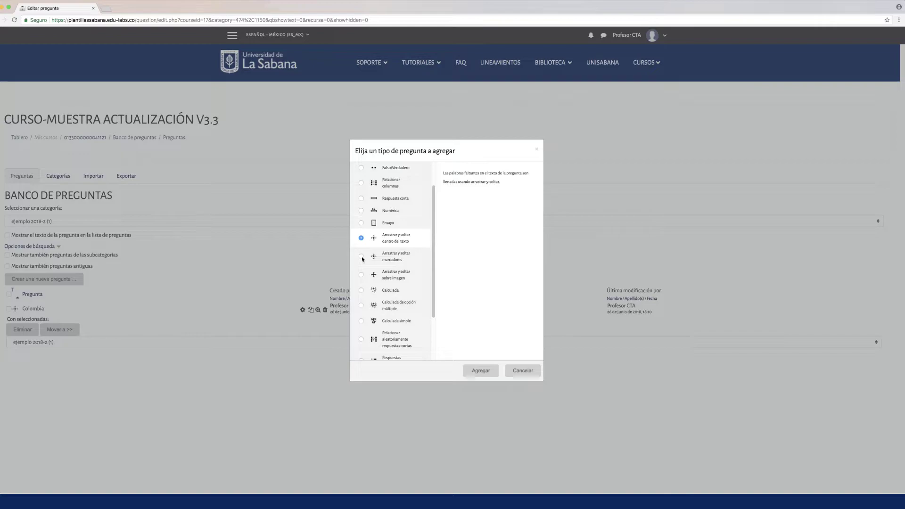
pyautogui.click(362, 257)
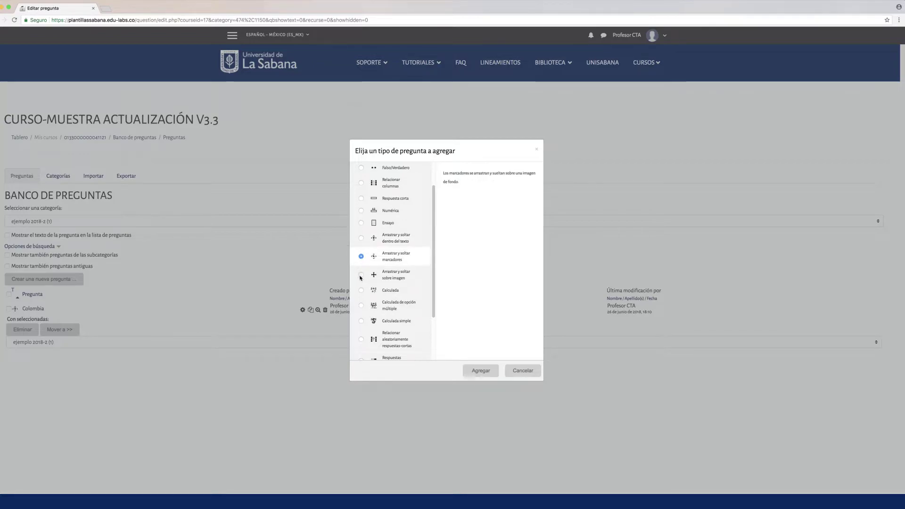
pyautogui.click(360, 276)
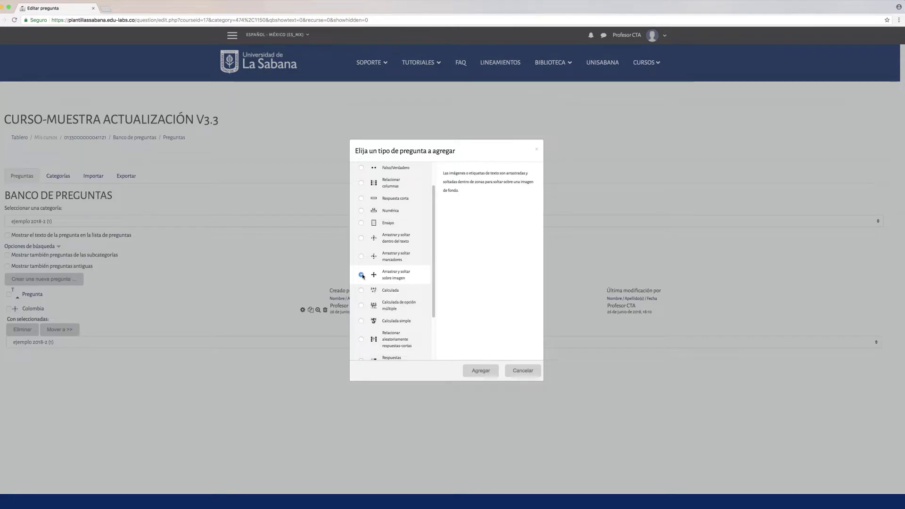
pyautogui.click(361, 238)
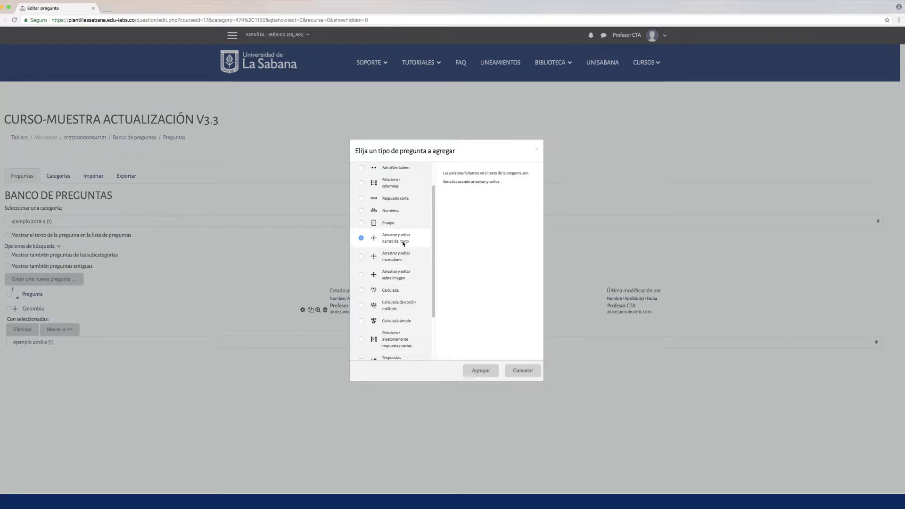
pyautogui.click(480, 370)
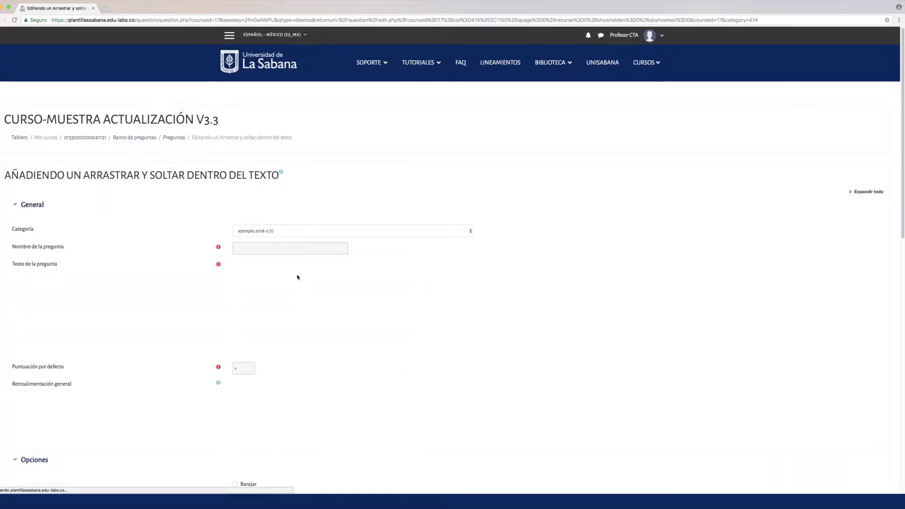
# - Name the question "colombia" and enter the question text "Los colores de la bandera de colombia son" with "Amarillo," on a second line
pyautogui.click(291, 250)
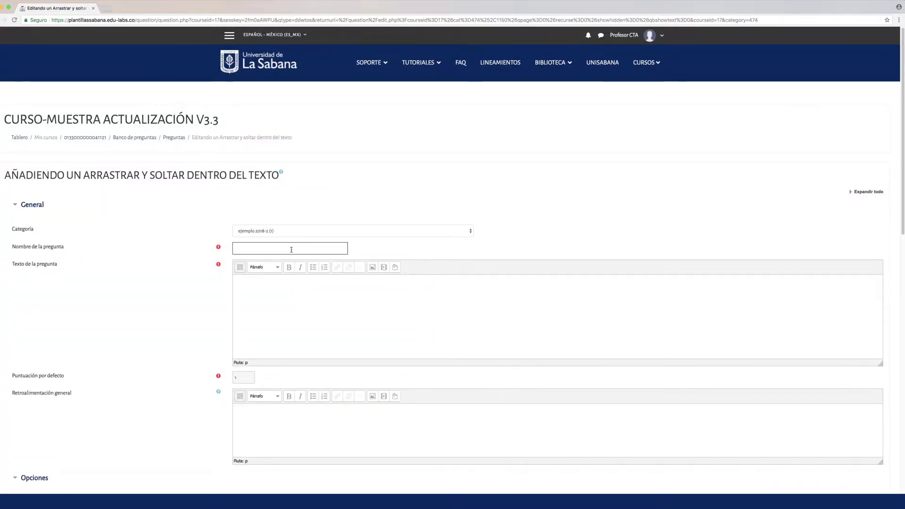
pyautogui.write('colombia')
pyautogui.click(295, 306)
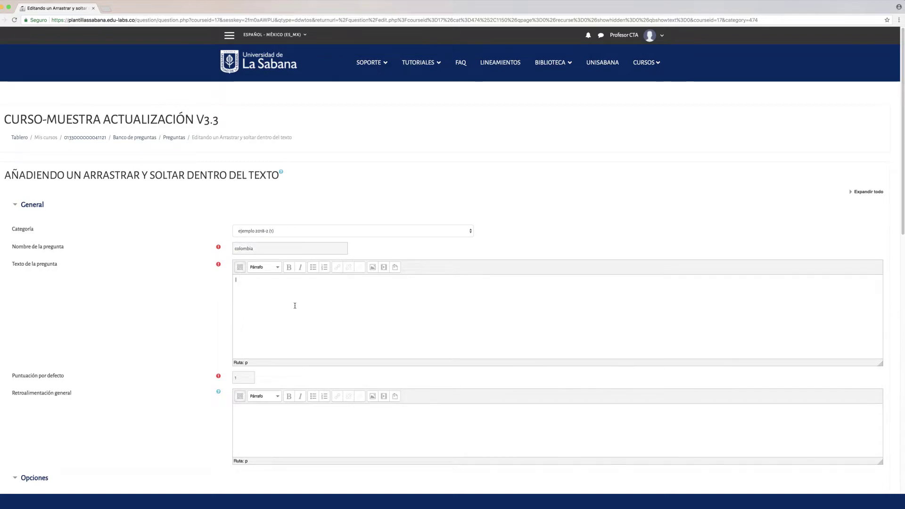
pyautogui.write('Los colores de la bandera de colombia son')
pyautogui.press('Return')
pyautogui.write('Amarillo')
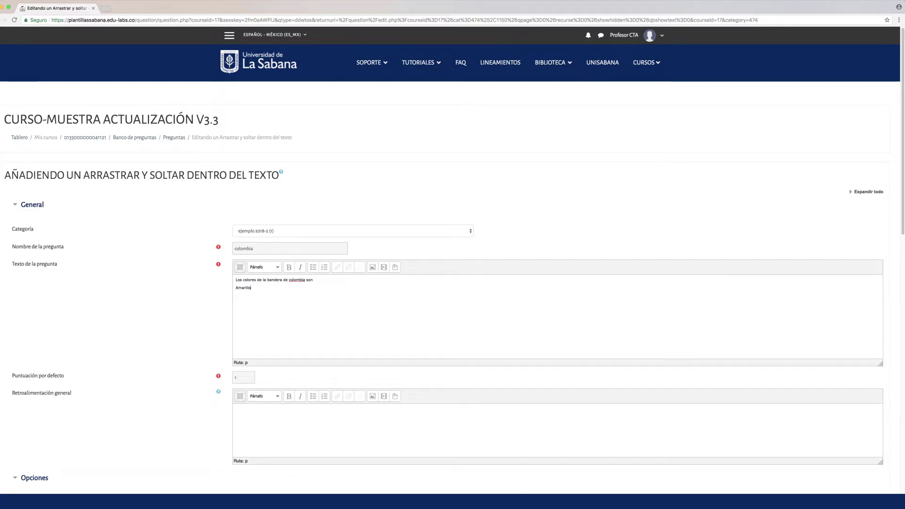
pyautogui.write(',')
# - Capitalize the country name as "Colombia" in the first line of the question text
pyautogui.click(291, 280)
pyautogui.press('BackSpace')
pyautogui.write('C')
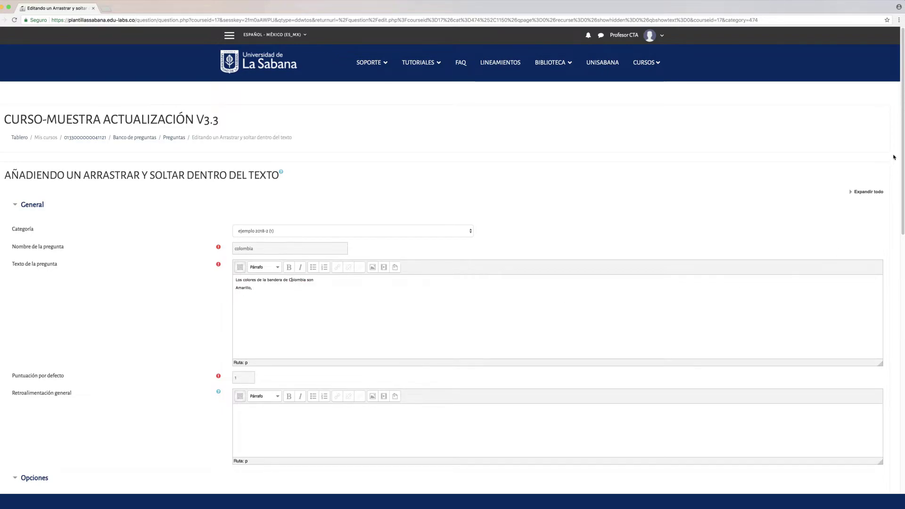
# - Fill answer options 1 to 5 with azul, morado, verde, negro and Rojo, and enable shuffling of the options (Barajar)
pyautogui.moveTo(902, 153); pyautogui.dragTo(876, 264)
pyautogui.moveTo(14, 274); pyautogui.dragTo(35, 278)
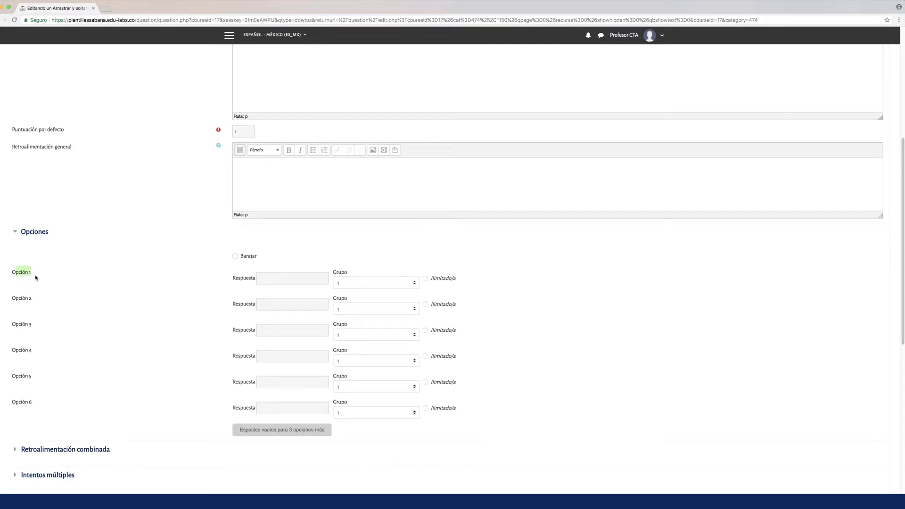
pyautogui.click(280, 279)
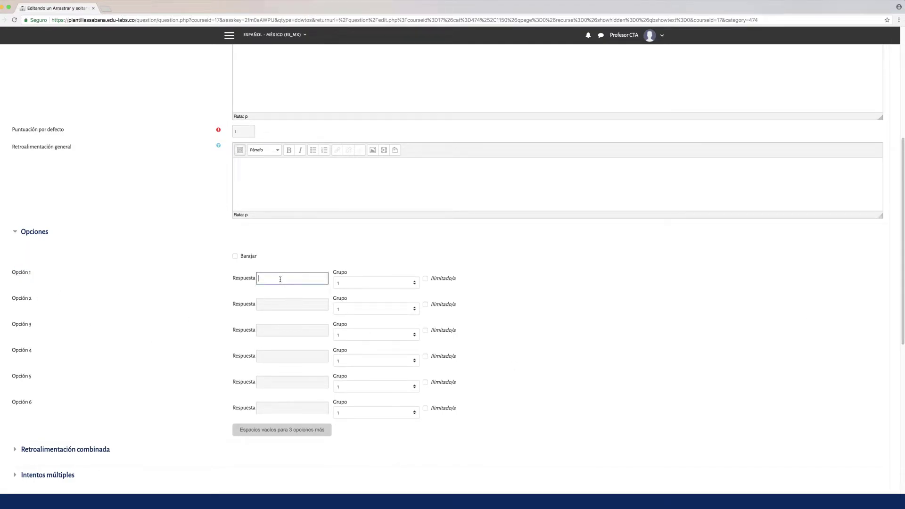
pyautogui.click(272, 303)
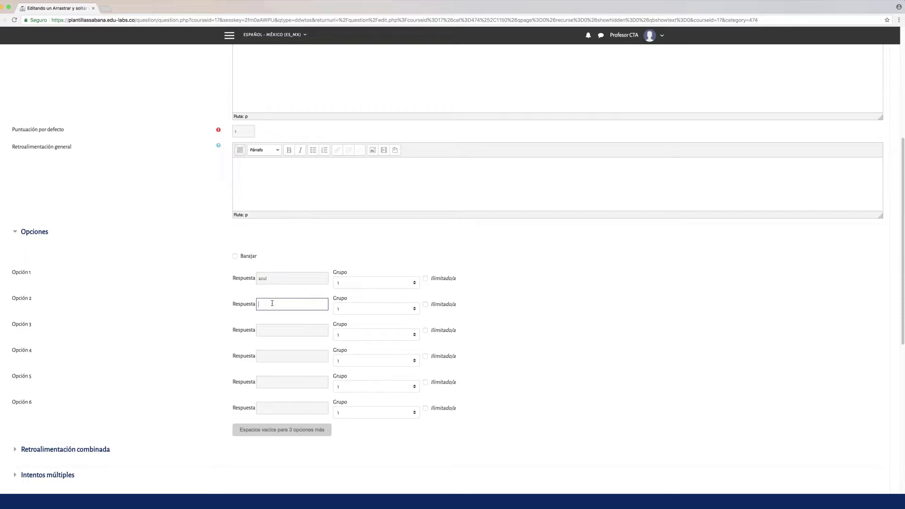
pyautogui.click(274, 331)
pyautogui.write('verde')
pyautogui.click(280, 357)
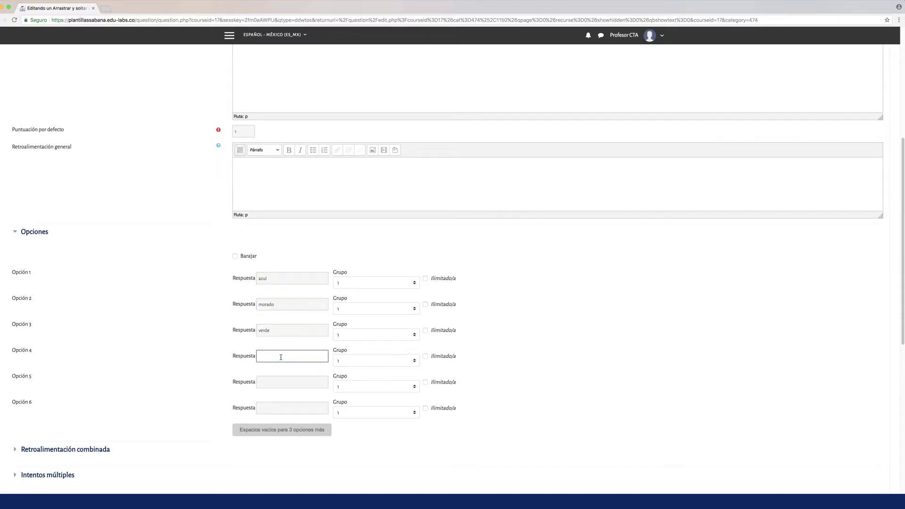
pyautogui.click(288, 384)
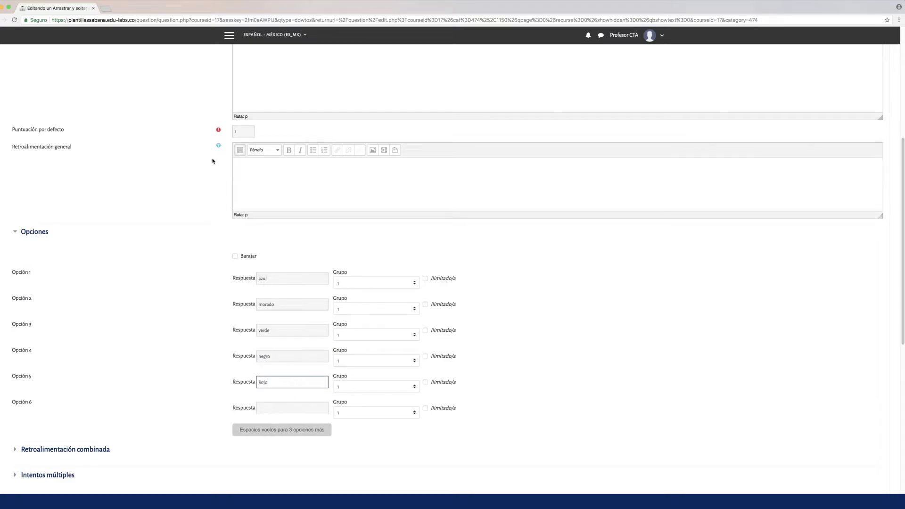
pyautogui.click(235, 256)
# - Complete the "Amarillo," line of the question text with the answer placeholders "[[1]] y [[5]]" and save the question
pyautogui.moveTo(900, 291); pyautogui.dragTo(902, 261)
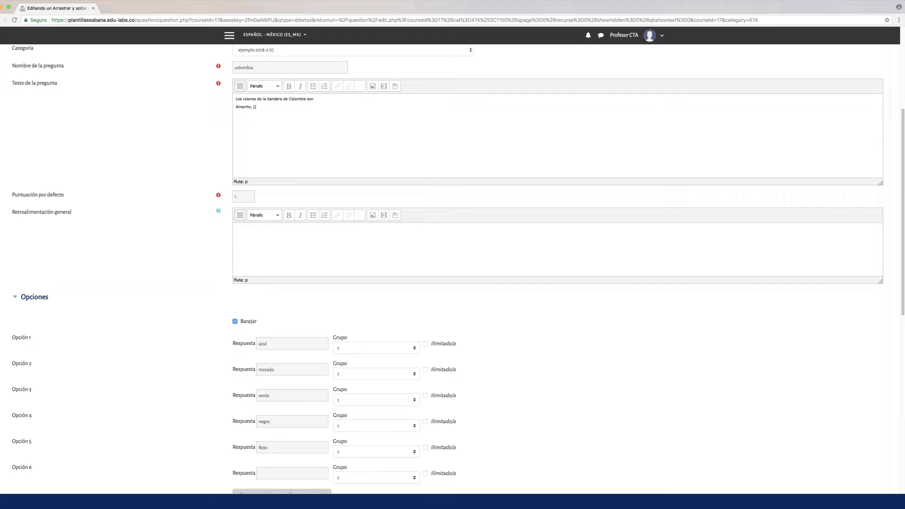
pyautogui.doubleClick(281, 345)
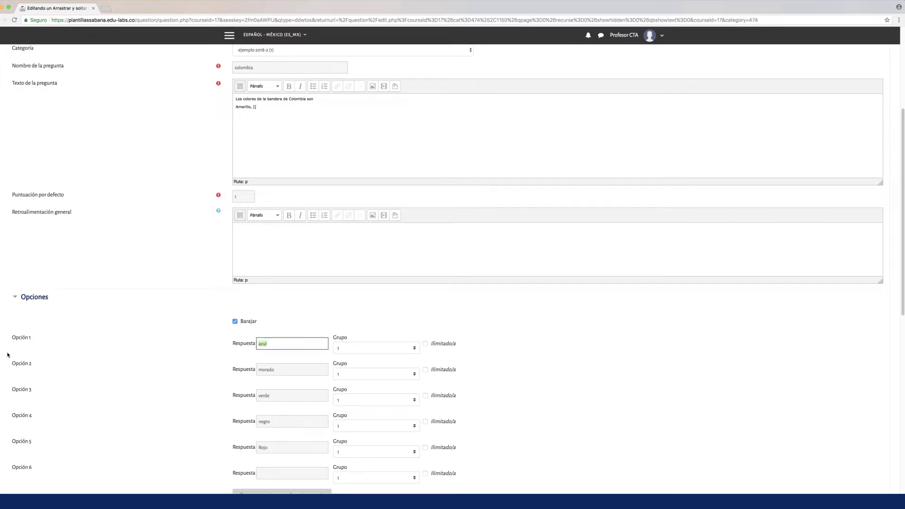
pyautogui.moveTo(34, 341); pyautogui.dragTo(10, 340)
pyautogui.click(261, 109)
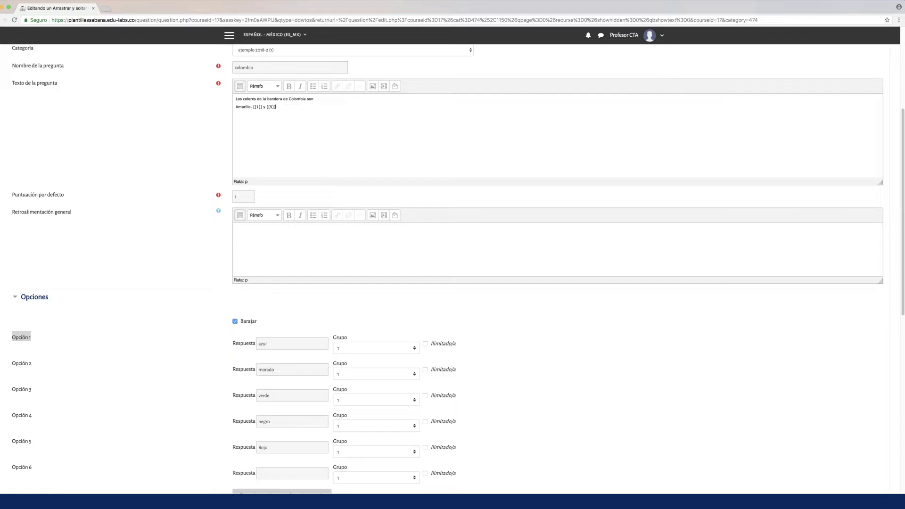
pyautogui.scroll(-5, 856, 247)
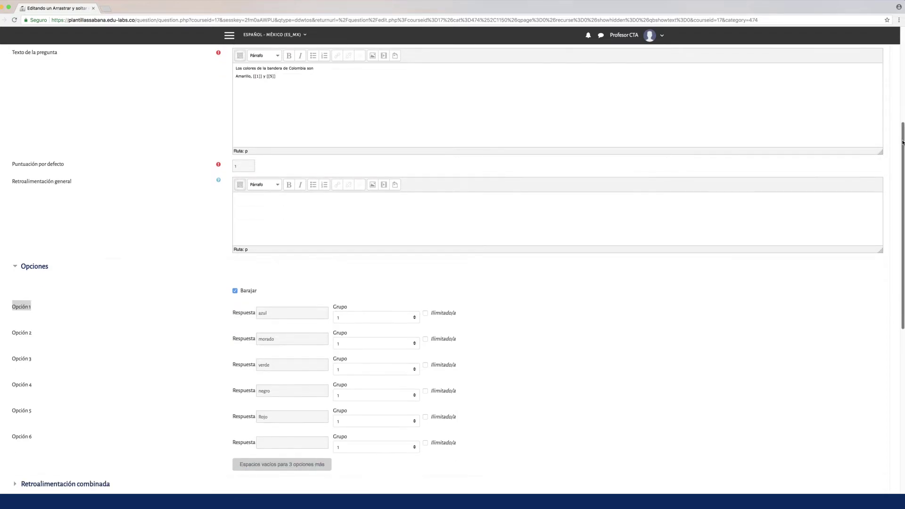
pyautogui.click(271, 415)
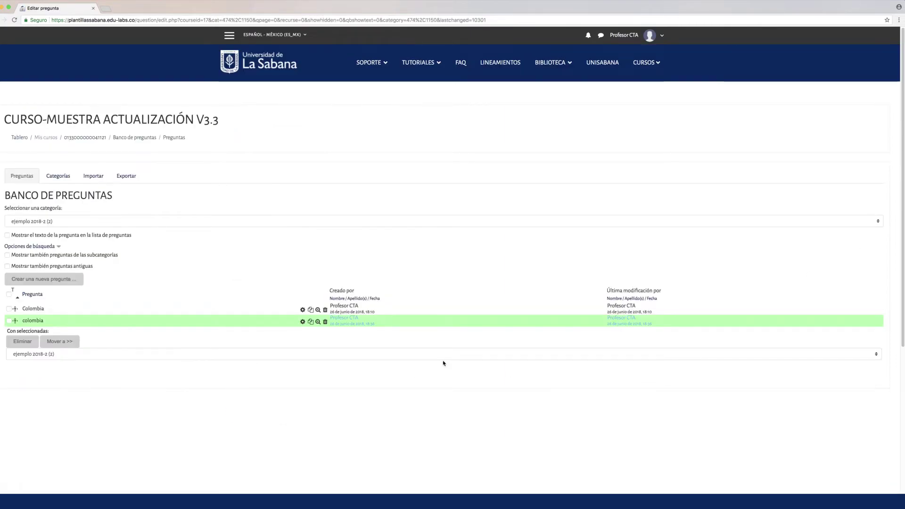
# - Preview the new "colombia" question, fill its gaps with azul and Rojo, and close the preview
pyautogui.click(318, 322)
pyautogui.moveTo(289, 228); pyautogui.dragTo(409, 307)
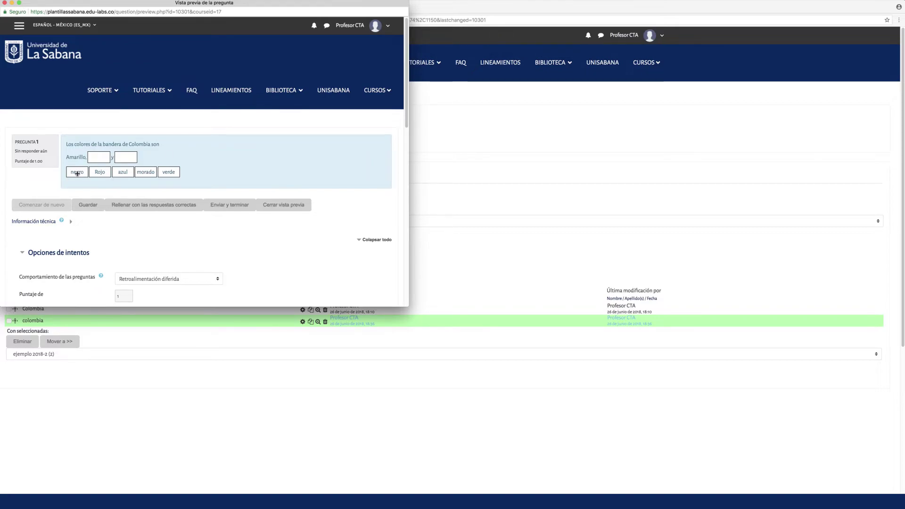
pyautogui.moveTo(121, 172)
pyautogui.mouseDown()
pyautogui.moveTo(99, 158)
pyautogui.moveTo(124, 158)
pyautogui.mouseUp()
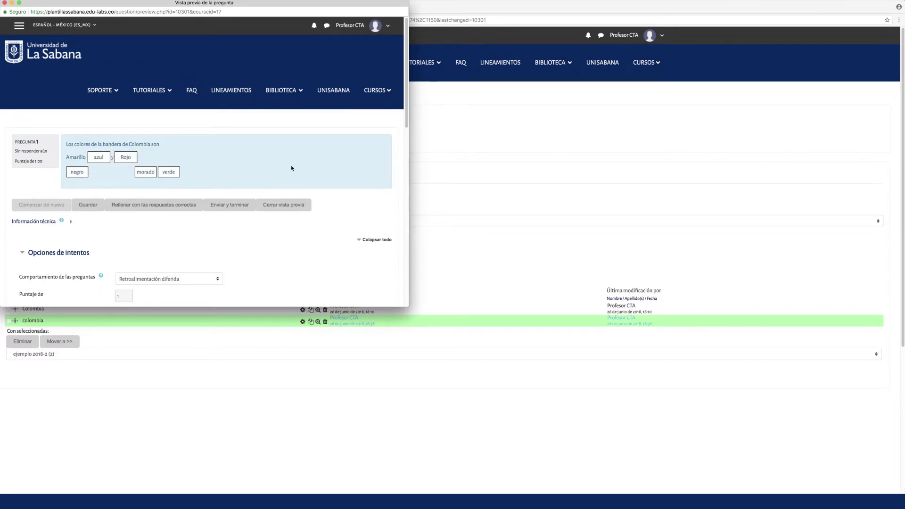
pyautogui.click(5, 3)
# - Show the category "parcial primer cohorte" and preview its question "Identifica las partes del computador" in an enlarged window
pyautogui.click(75, 221)
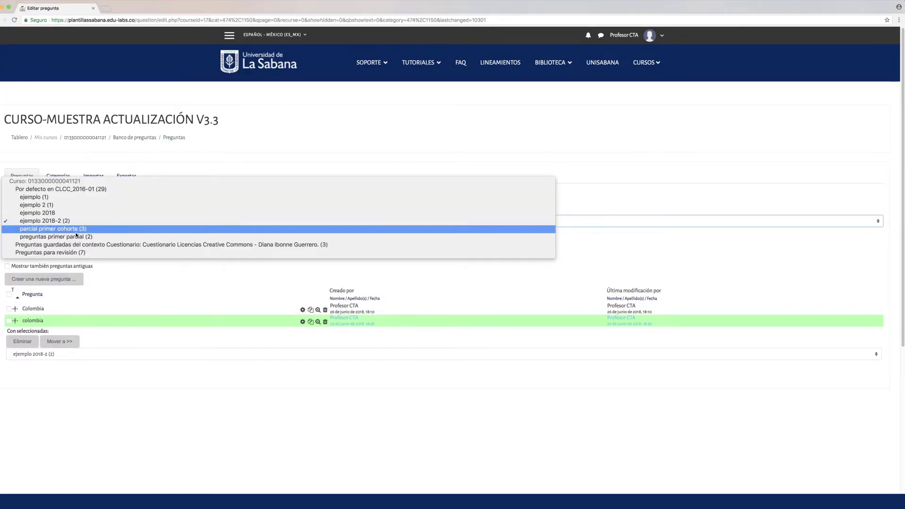
pyautogui.click(77, 229)
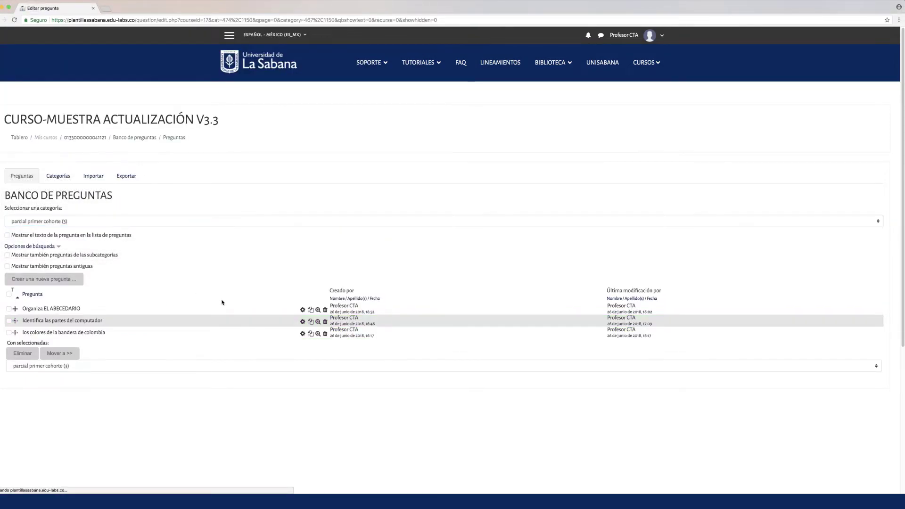
pyautogui.click(317, 322)
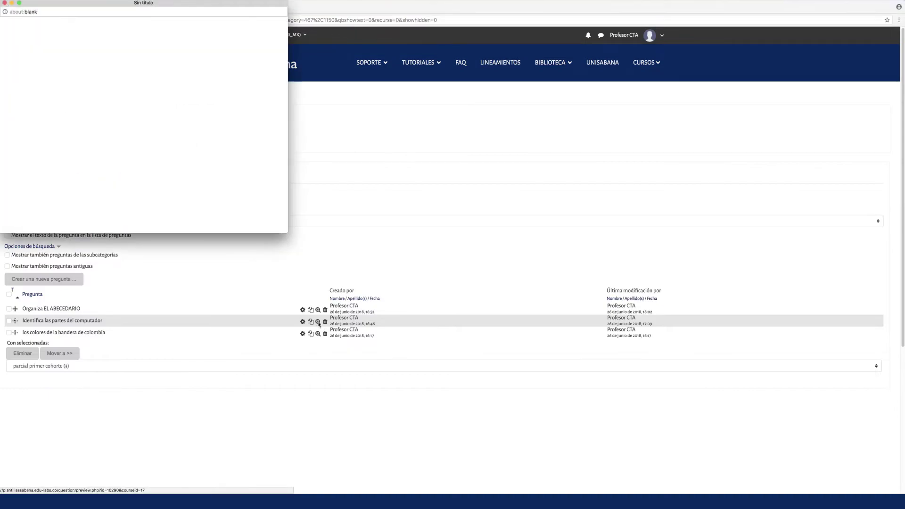
pyautogui.moveTo(286, 231); pyautogui.dragTo(456, 379)
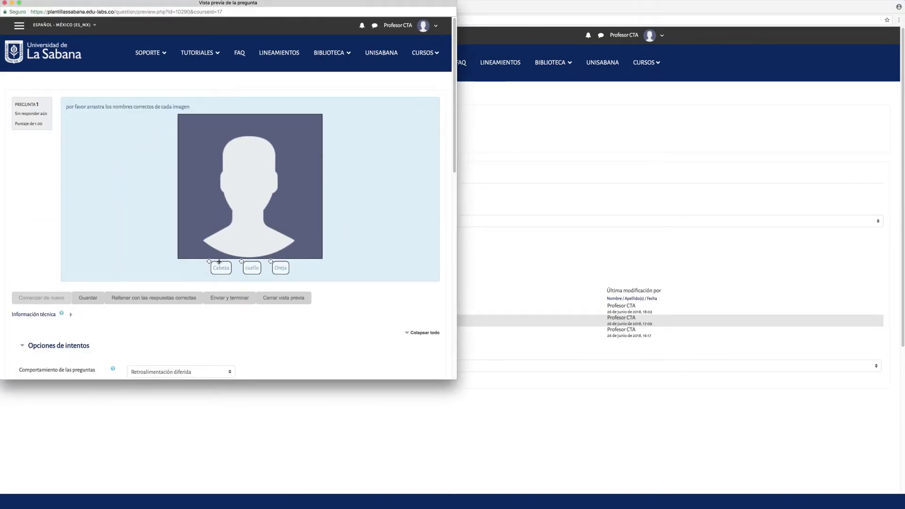
# - Place the Cabeza, cuello and Oreja markers on the matching parts of the silhouette, then close the question preview
pyautogui.moveTo(211, 263); pyautogui.dragTo(233, 135)
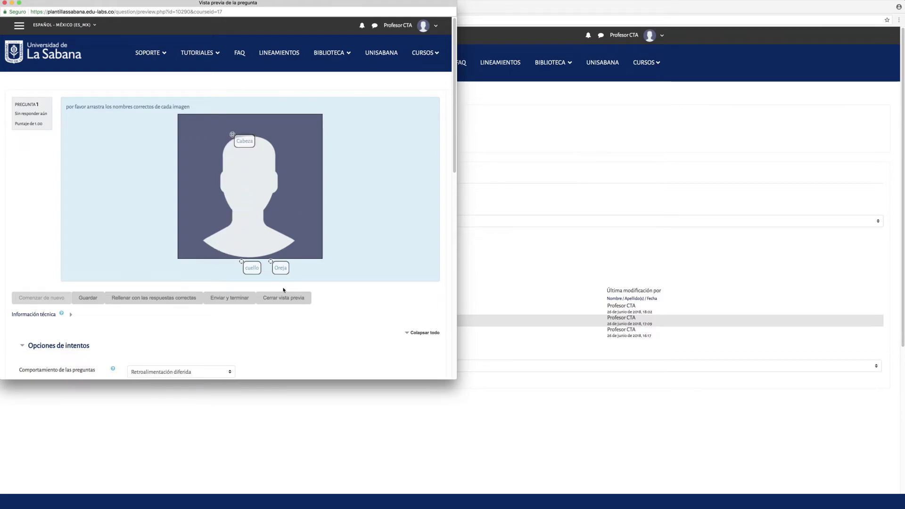
pyautogui.moveTo(245, 263); pyautogui.dragTo(241, 215)
pyautogui.moveTo(272, 264); pyautogui.dragTo(269, 165)
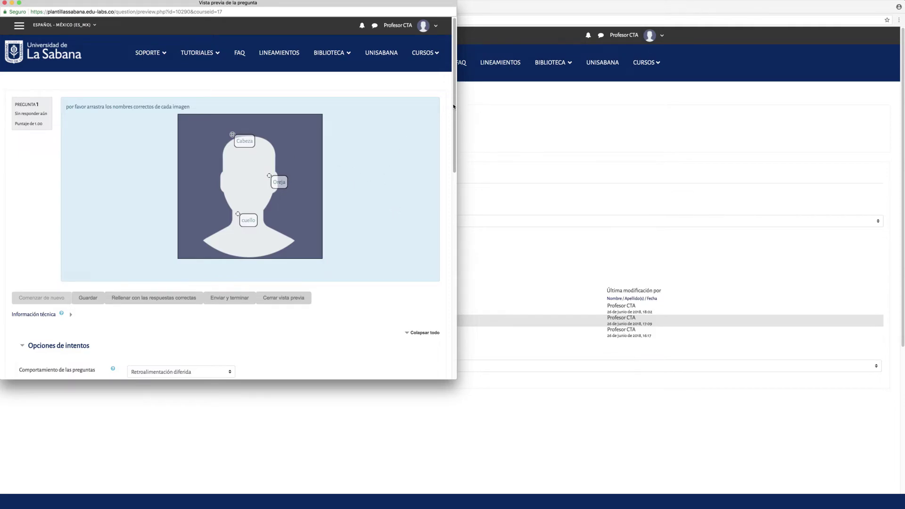
pyautogui.click(5, 2)
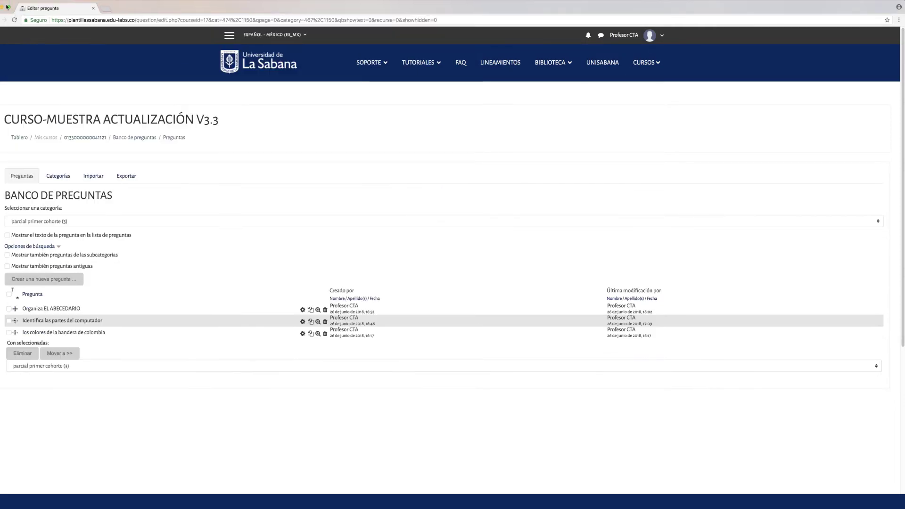
# - Start a new "Arrastrar y soltar marcadores" question in the category "parcial primer cohorte" and review the sections of its form
pyautogui.click(43, 281)
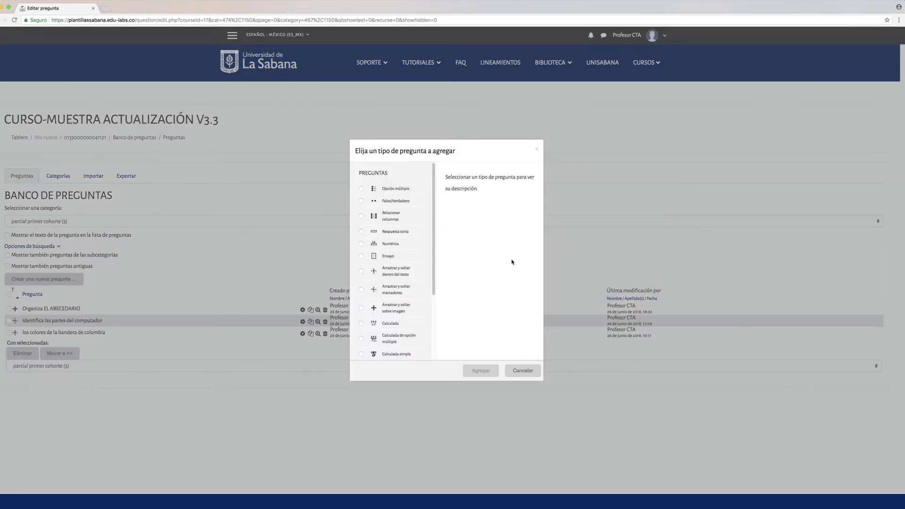
pyautogui.click(361, 290)
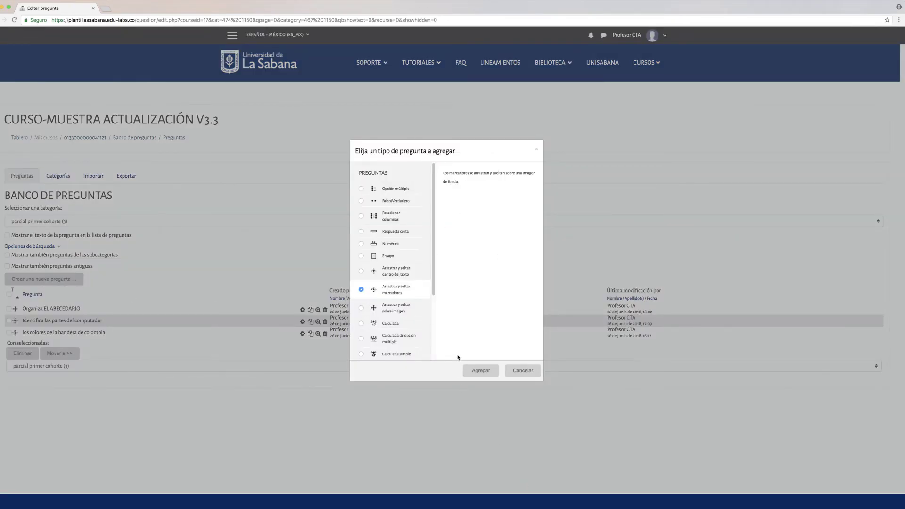
pyautogui.click(480, 371)
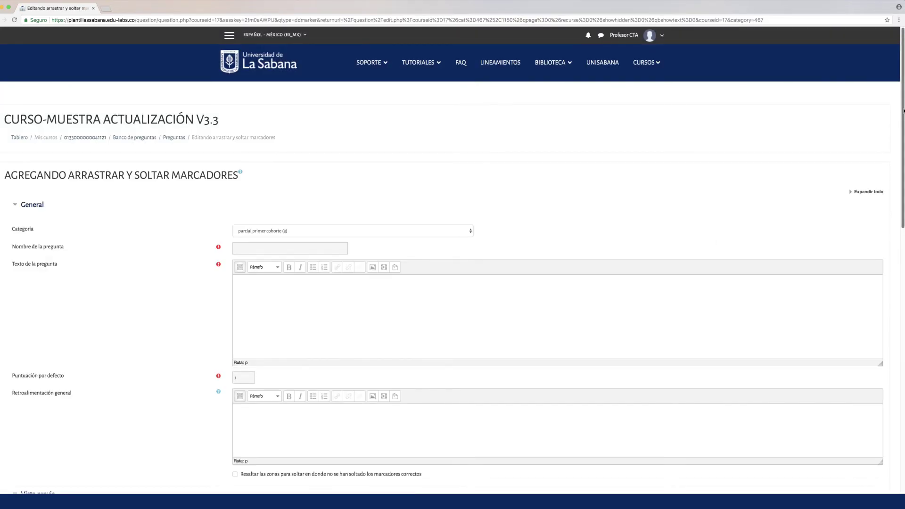
pyautogui.scroll(-3, 904, 141)
pyautogui.scroll(-10, 903, 140)
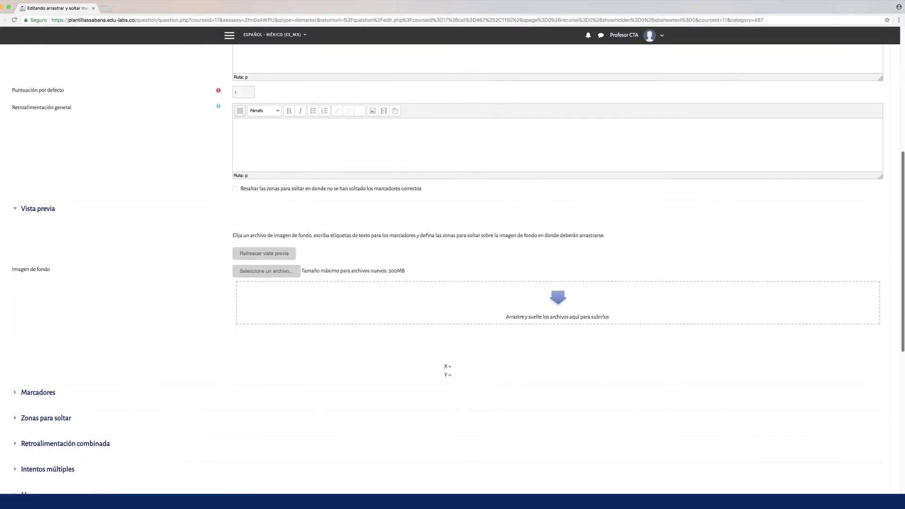
pyautogui.scroll(-2, 891, 166)
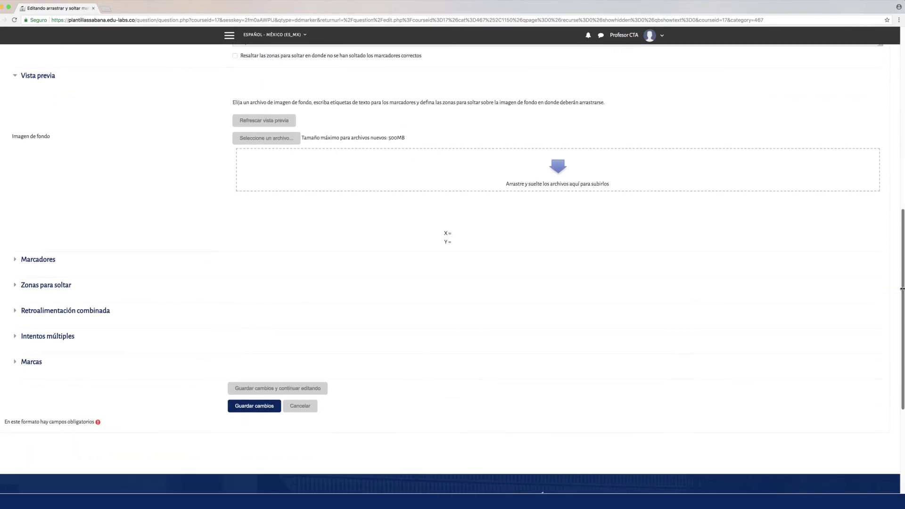
pyautogui.scroll(8, 891, 166)
pyautogui.scroll(5, 891, 166)
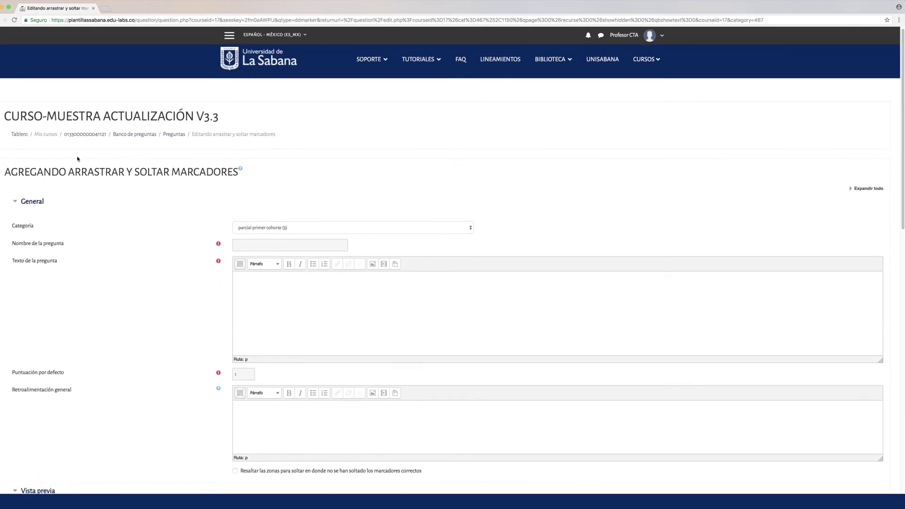
# - Return to the course's main page and turn its editing mode off
pyautogui.click(83, 134)
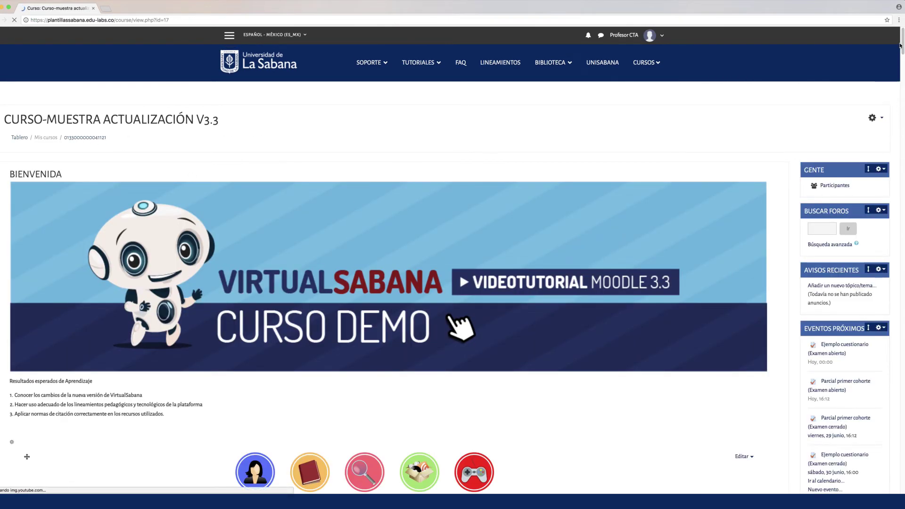
pyautogui.click(882, 119)
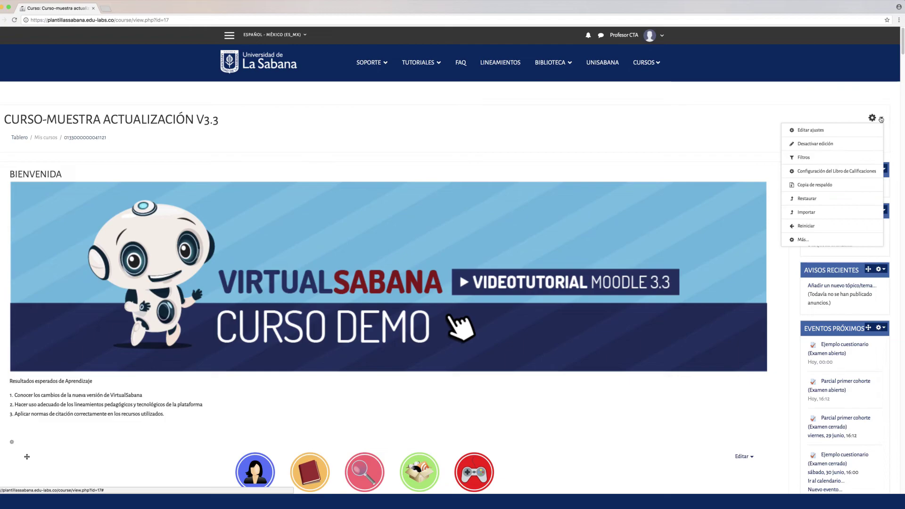
pyautogui.click(827, 147)
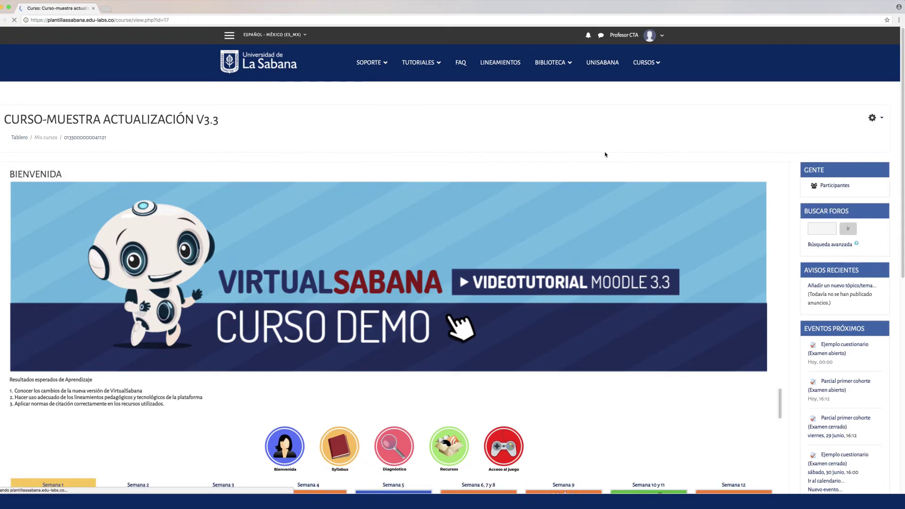